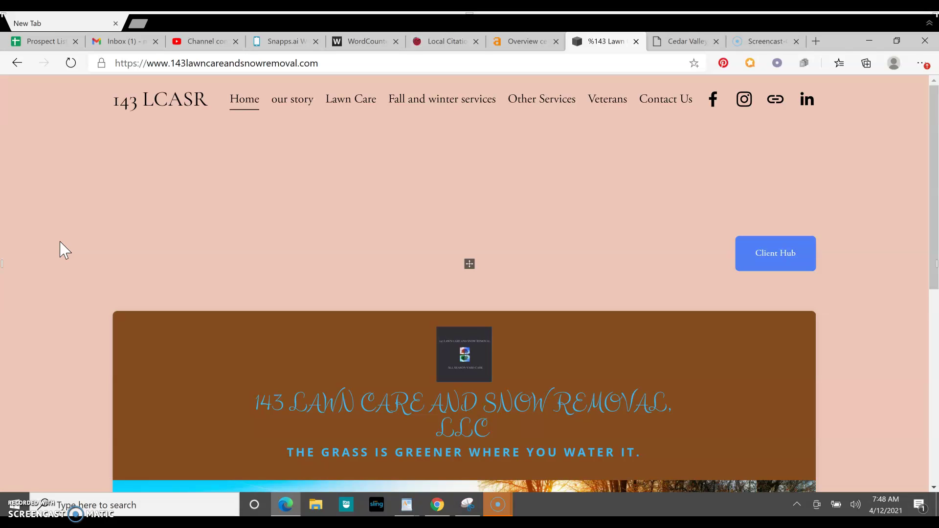
pyautogui.scroll(-1, 64, 250)
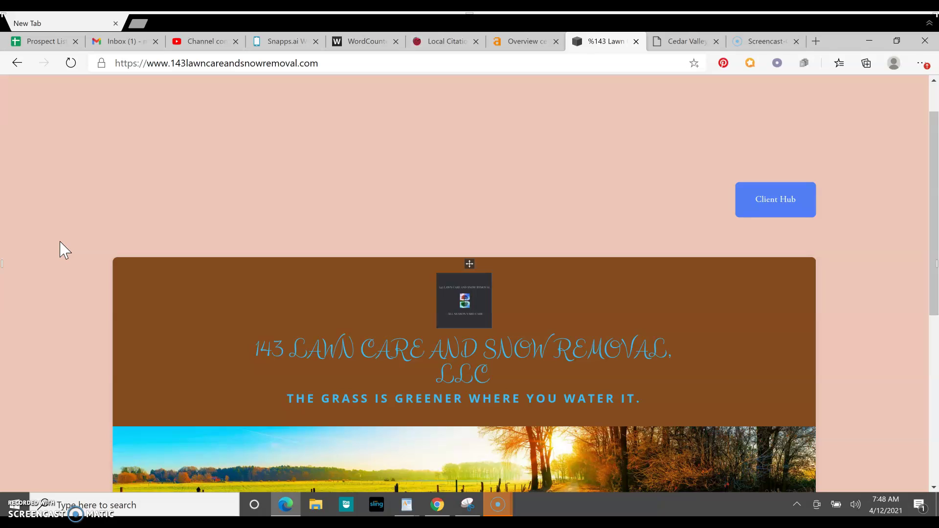
pyautogui.scroll(-2, 65, 250)
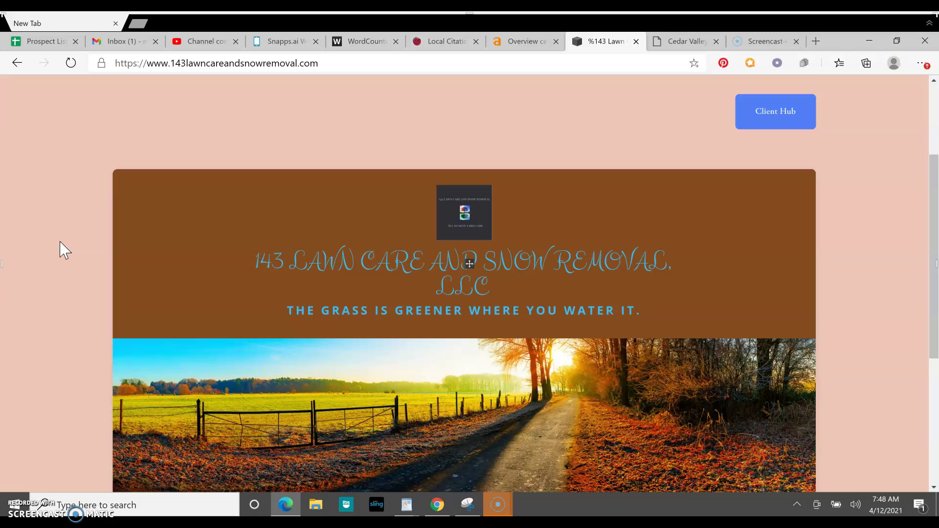
pyautogui.scroll(-1, 64, 251)
pyautogui.scroll(-2, 65, 250)
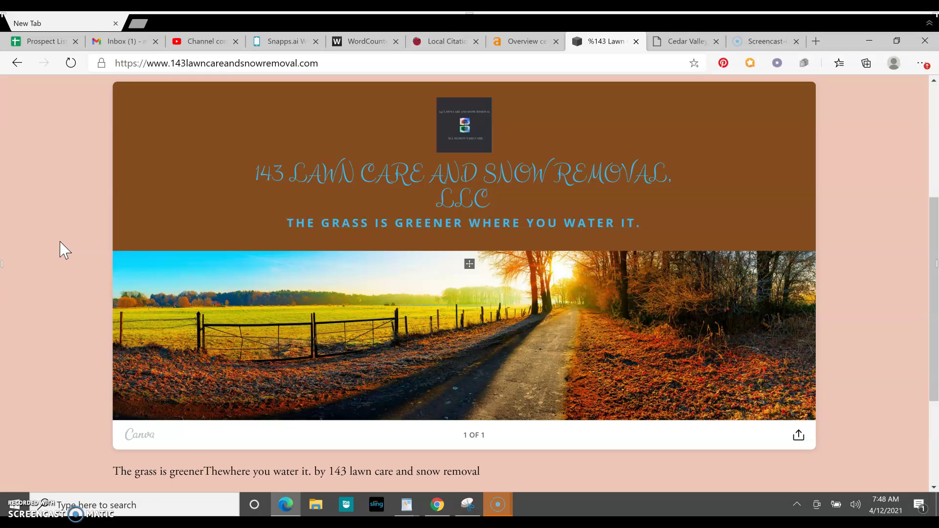
pyautogui.scroll(-2, 65, 250)
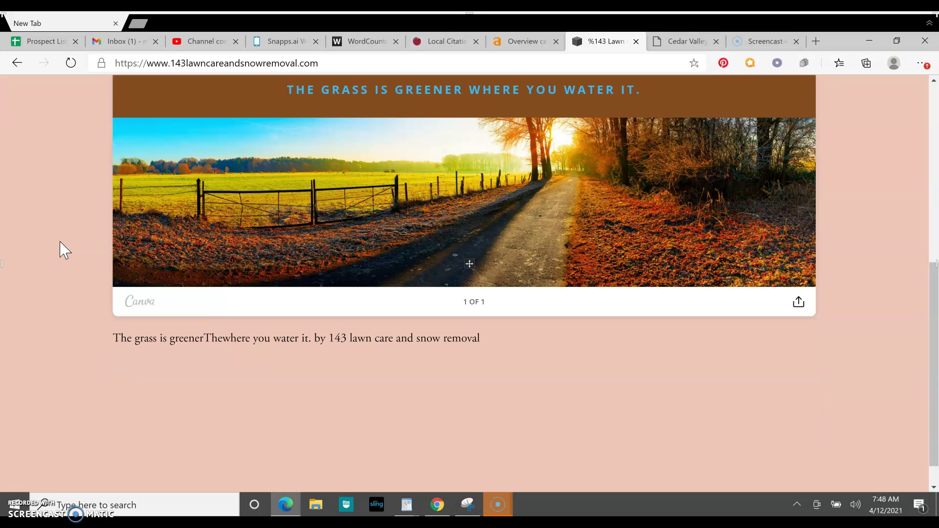
pyautogui.scroll(-1, 65, 250)
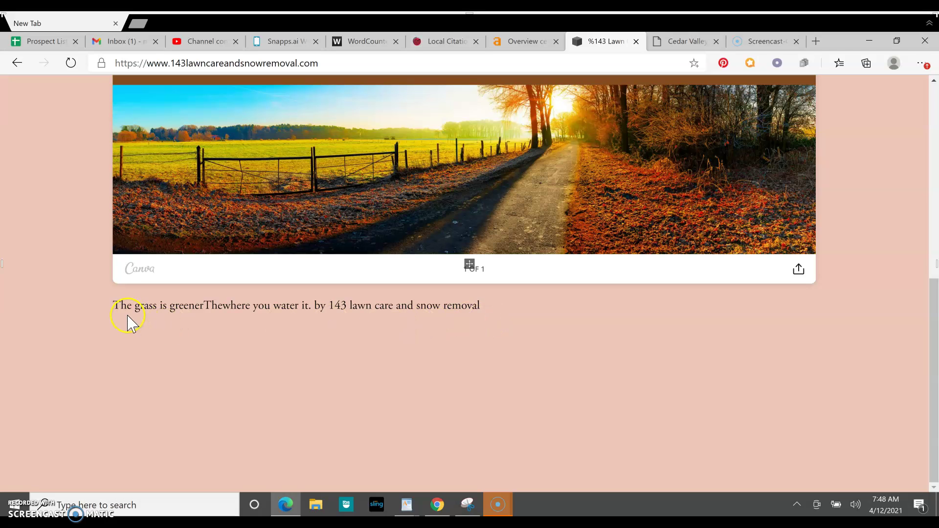
pyautogui.scroll(3, 78, 329)
pyautogui.scroll(3, 79, 329)
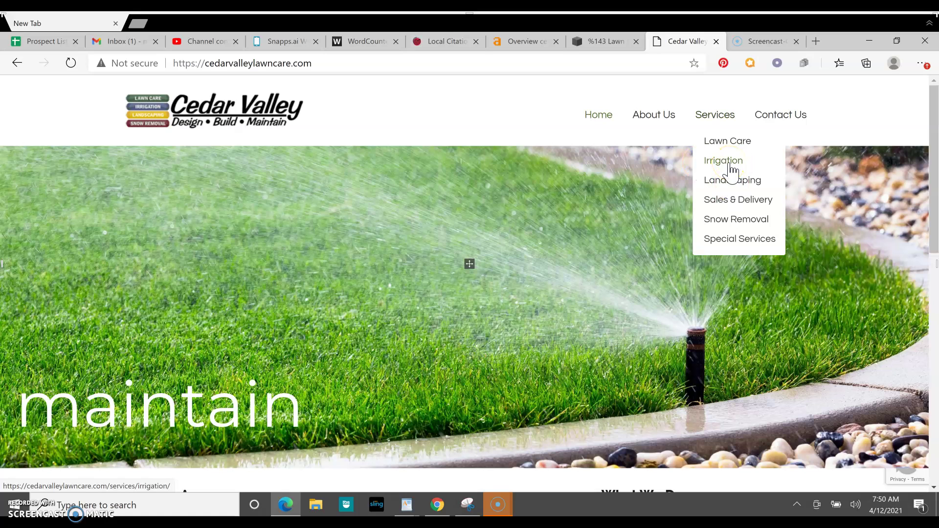
pyautogui.moveTo(354, 338)
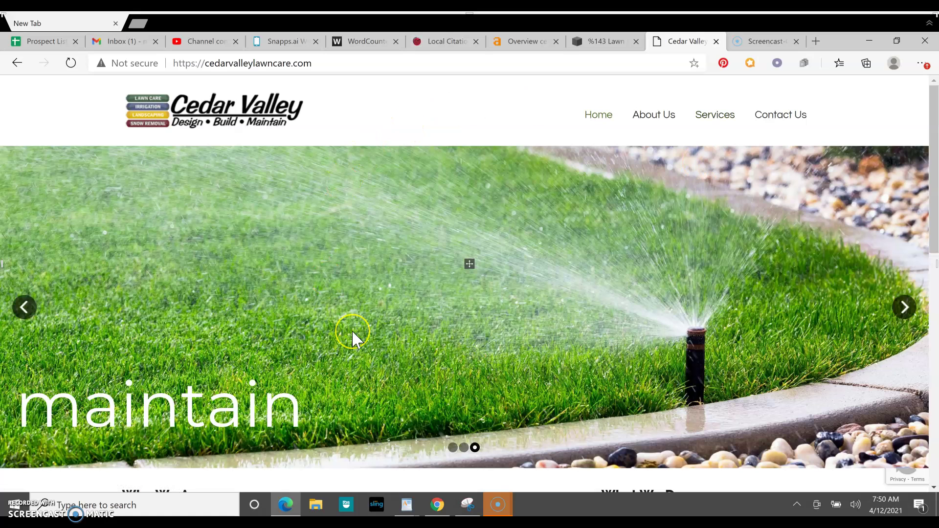
pyautogui.scroll(-3, 353, 336)
pyautogui.scroll(-2, 352, 336)
pyautogui.scroll(-1, 353, 336)
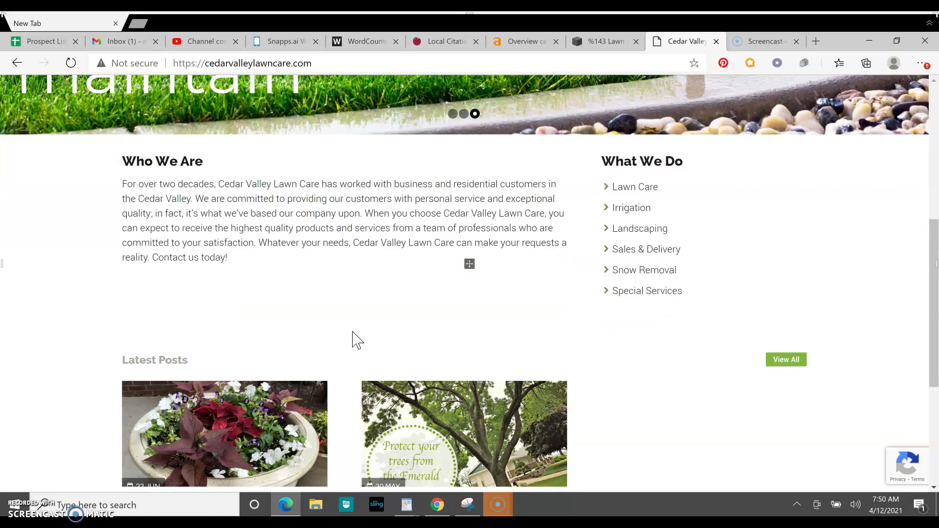
pyautogui.scroll(-1, 353, 336)
pyautogui.scroll(-1, 147, 286)
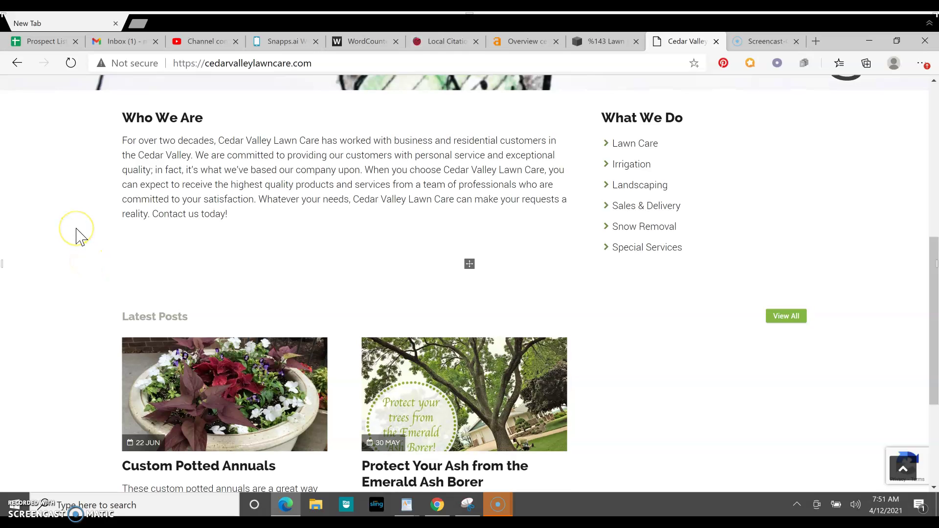
pyautogui.scroll(2, 77, 231)
pyautogui.scroll(5, 77, 231)
pyautogui.scroll(-1, 81, 235)
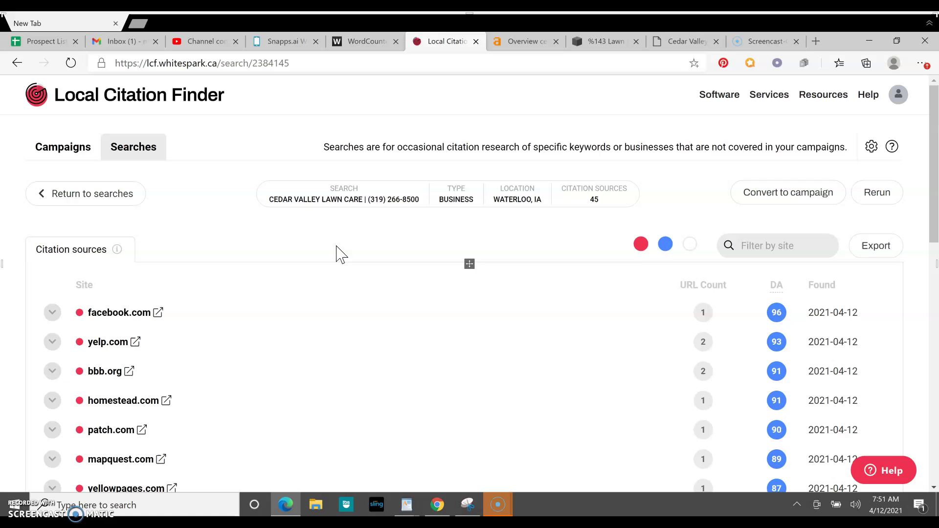
# - Switch to the Whitespark tab listing Cedar Valley Lawn Care's 45 citation sources in Waterloo, IA
pyautogui.click(284, 241)
pyautogui.scroll(-1, 442, 233)
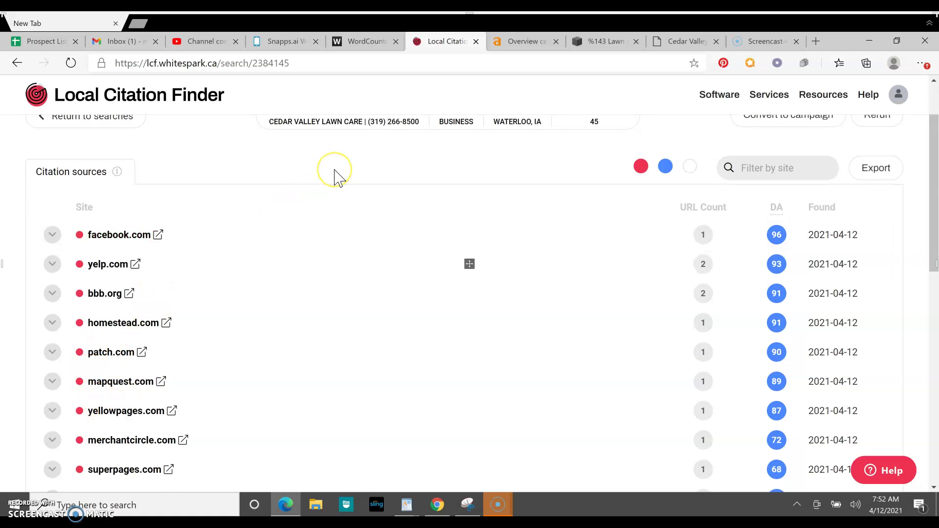
pyautogui.scroll(2, 337, 176)
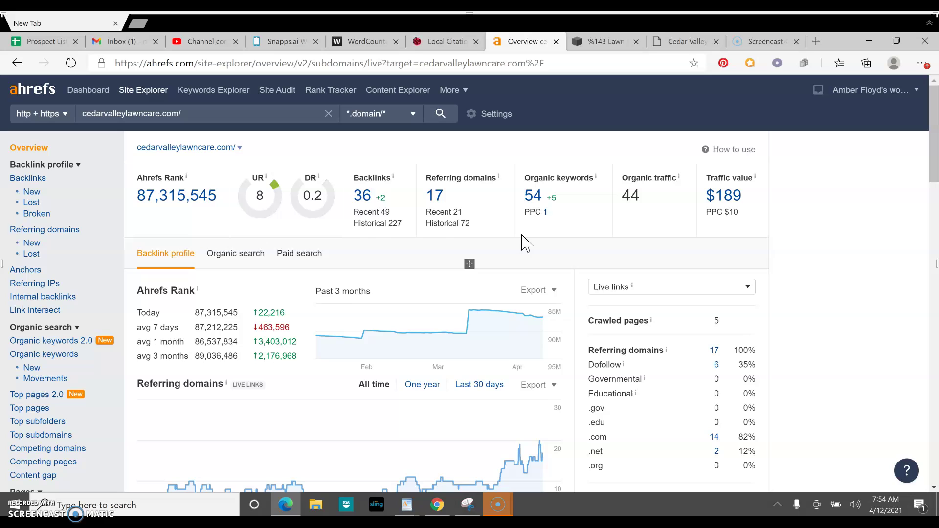
# - Clear cedarvalleylawncare.com from the Ahrefs Site Explorer search field
pyautogui.click(328, 114)
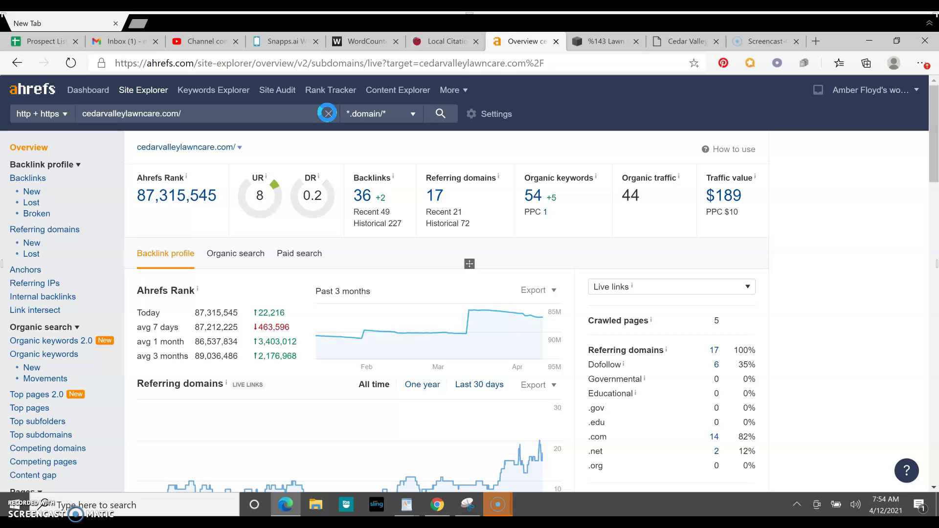
# - Select and clear the competitor domain from the Ahrefs search box
pyautogui.moveTo(308, 191); pyautogui.dragTo(330, 144)
pyautogui.click(329, 117)
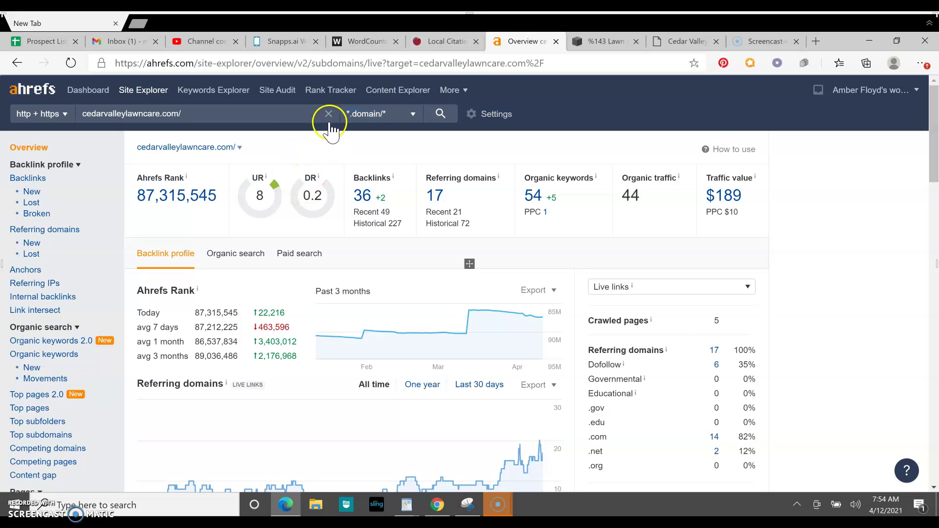
pyautogui.click(329, 114)
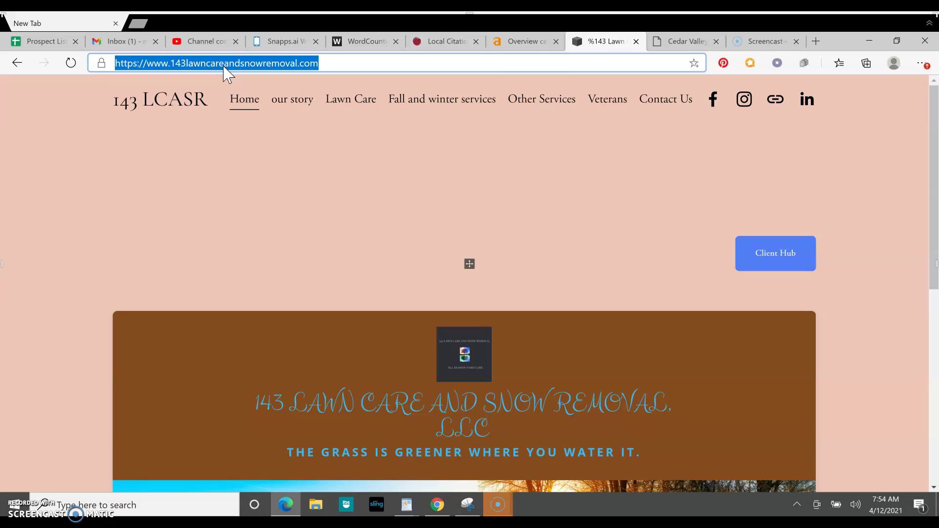
# - Copy the 143lawncareandsnowremoval.com address and bring up paste in the empty Ahrefs domain box
pyautogui.rightClick(228, 74)
pyautogui.click(256, 166)
pyautogui.click(523, 42)
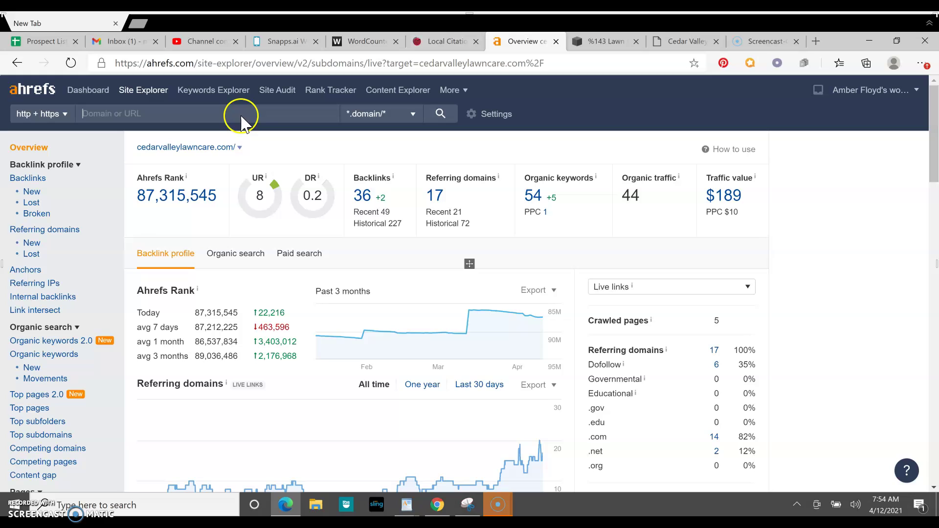
pyautogui.rightClick(286, 193)
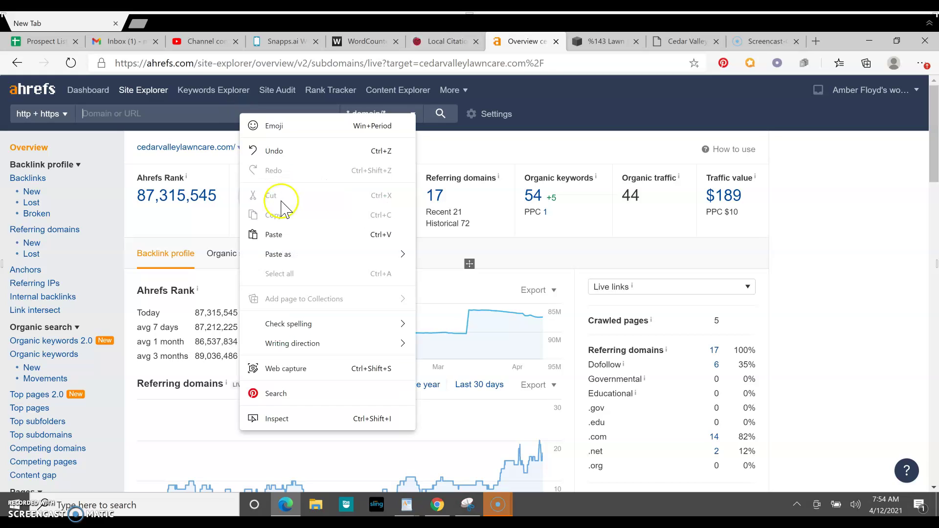
pyautogui.click(286, 233)
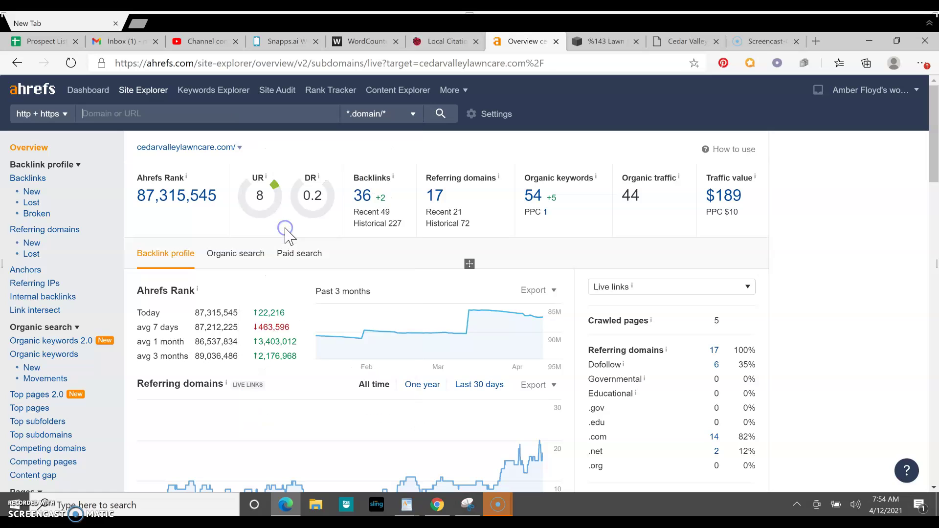
pyautogui.click(415, 114)
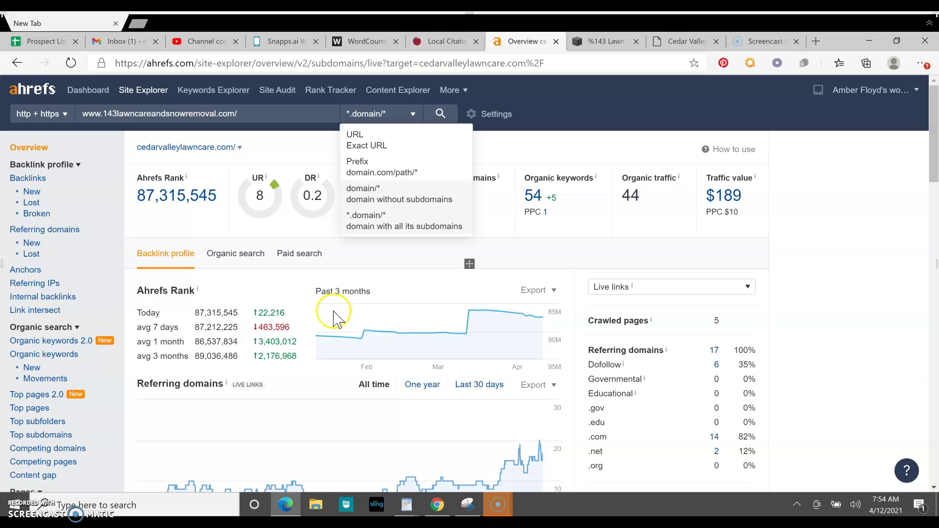
pyautogui.click(412, 220)
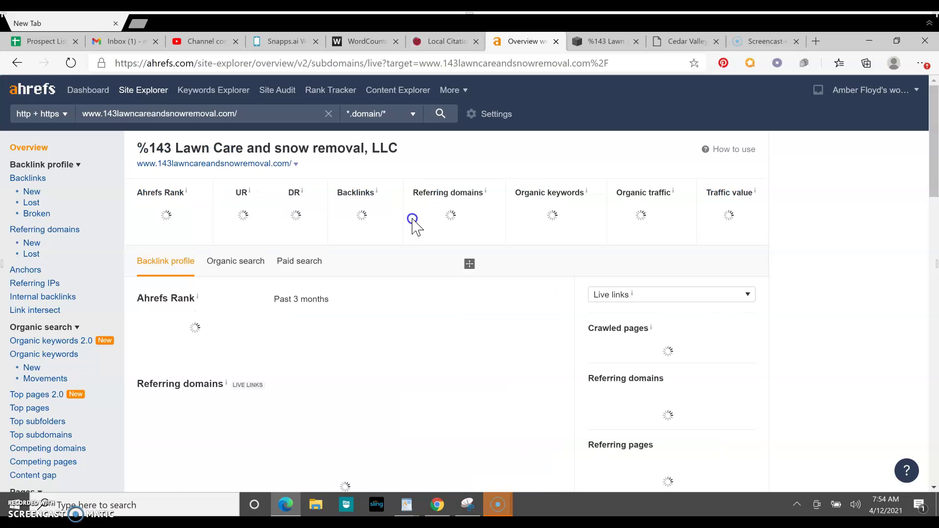
# - Let the 143lawncareandsnowremoval.com overview load: no backlinks, 0 organic keywords, $0 traffic value
pyautogui.click(413, 219)
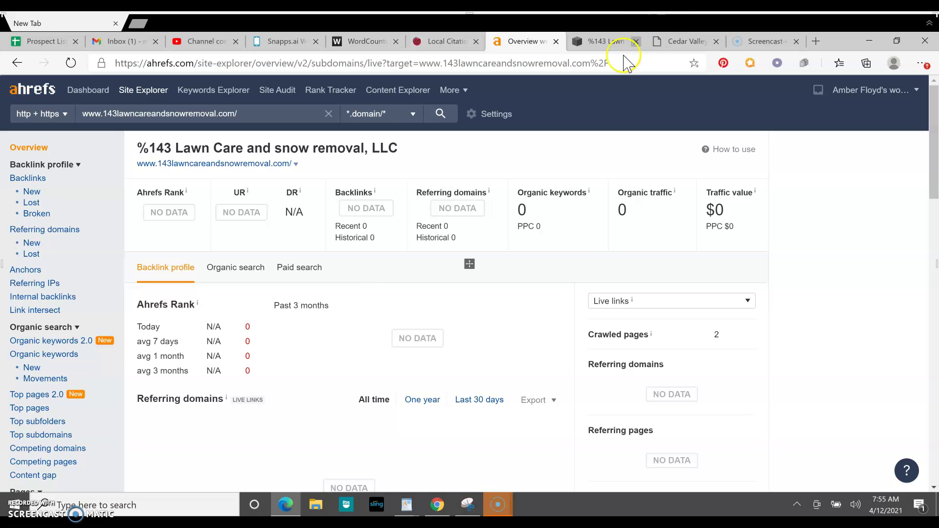
# - Switch to the 143 Lawn Care tab in Edge and deselect its address bar
pyautogui.click(601, 41)
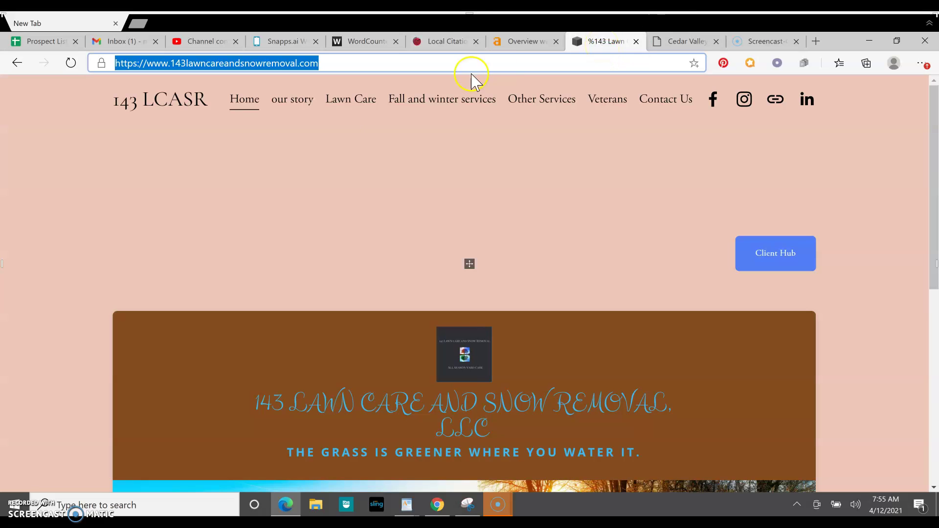
pyautogui.click(57, 177)
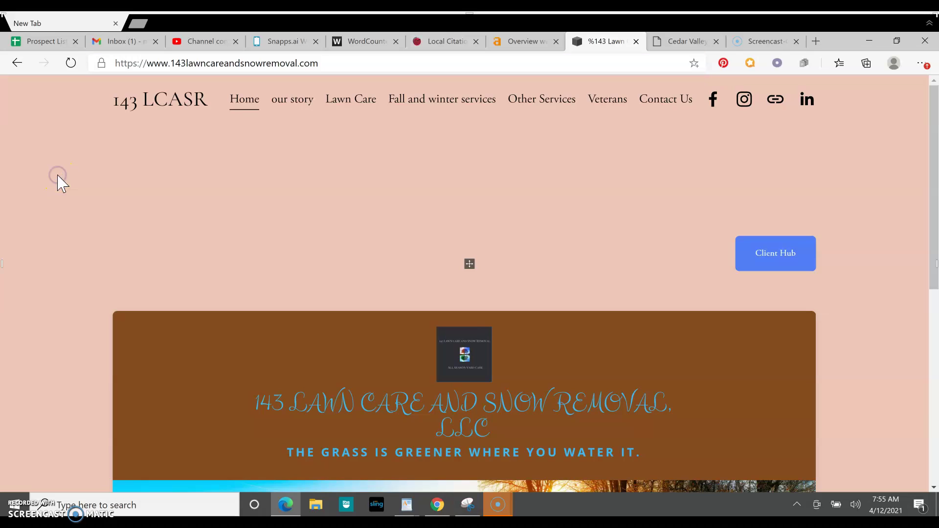